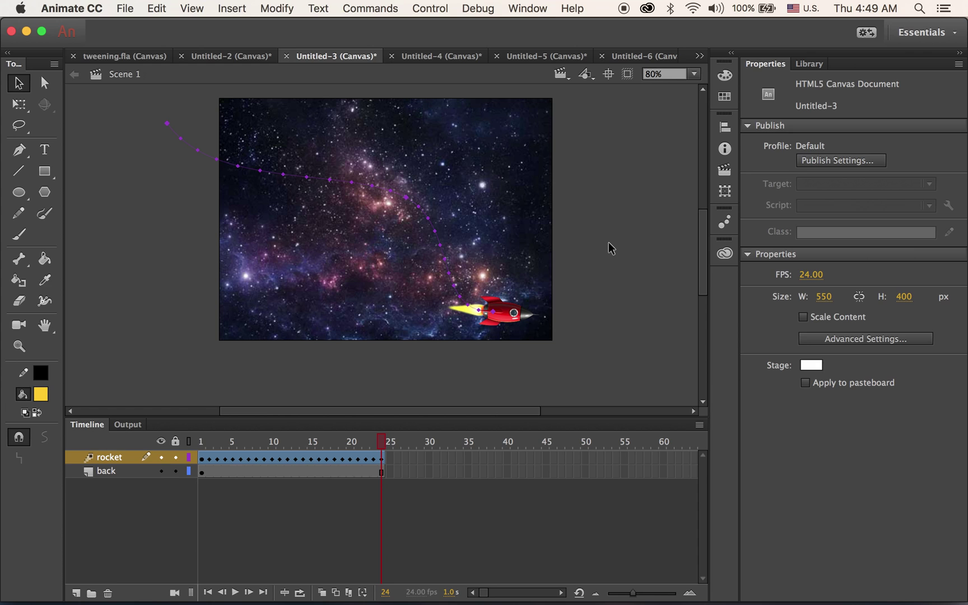
Play the finished rocket animation three times to preview its curved flight over the stars.
key("Return")
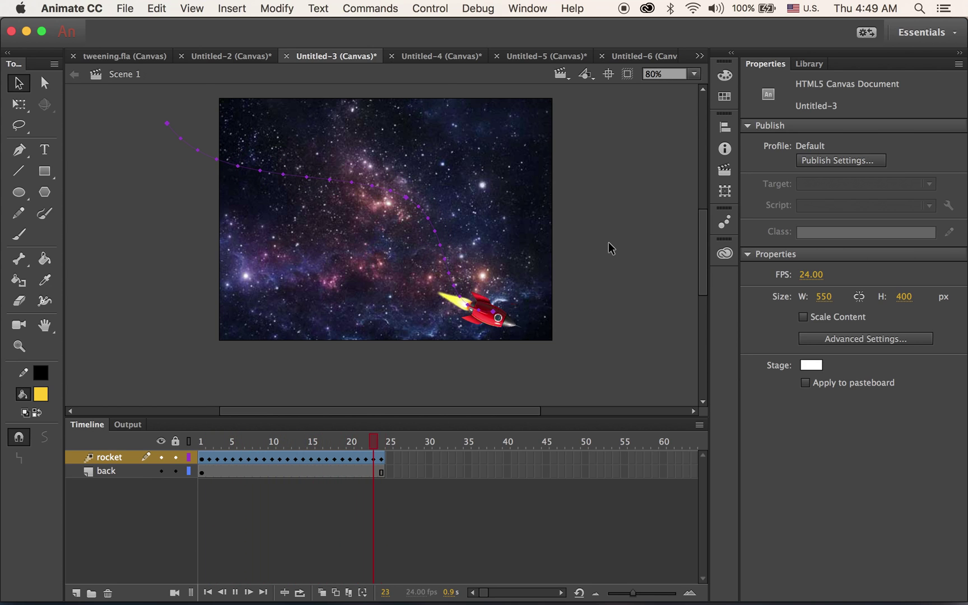
key("Return")
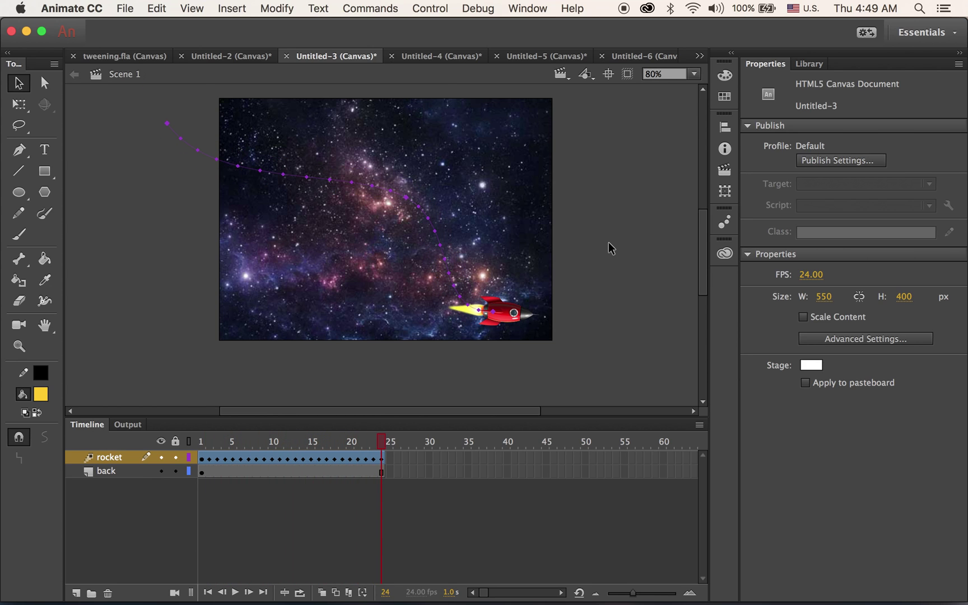
key("Return")
Create a new 550×400 HTML5 Canvas document and import rocket.png from the Desktop to its stage.
key("super+n")
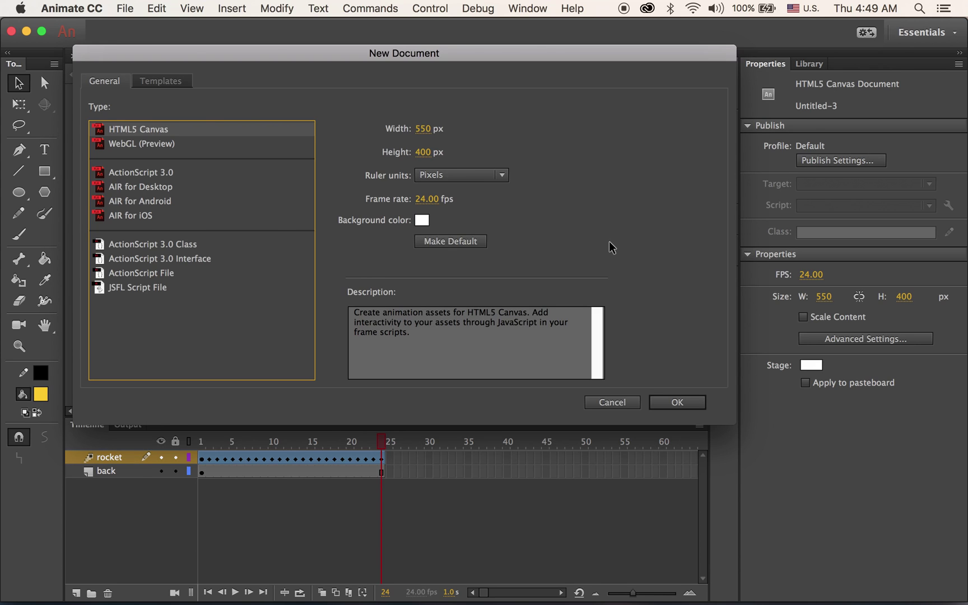
left_click(681, 404)
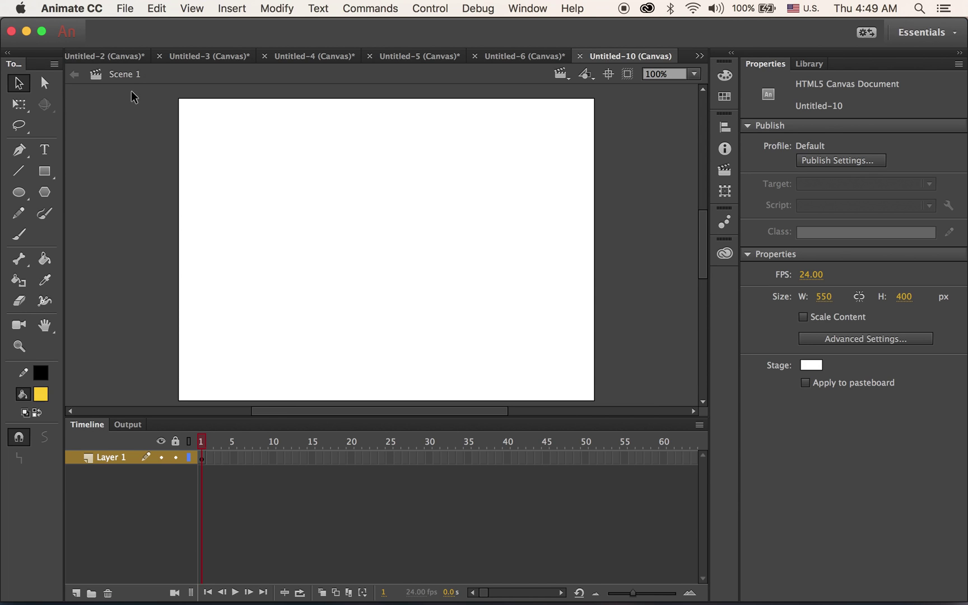
left_click(135, 8)
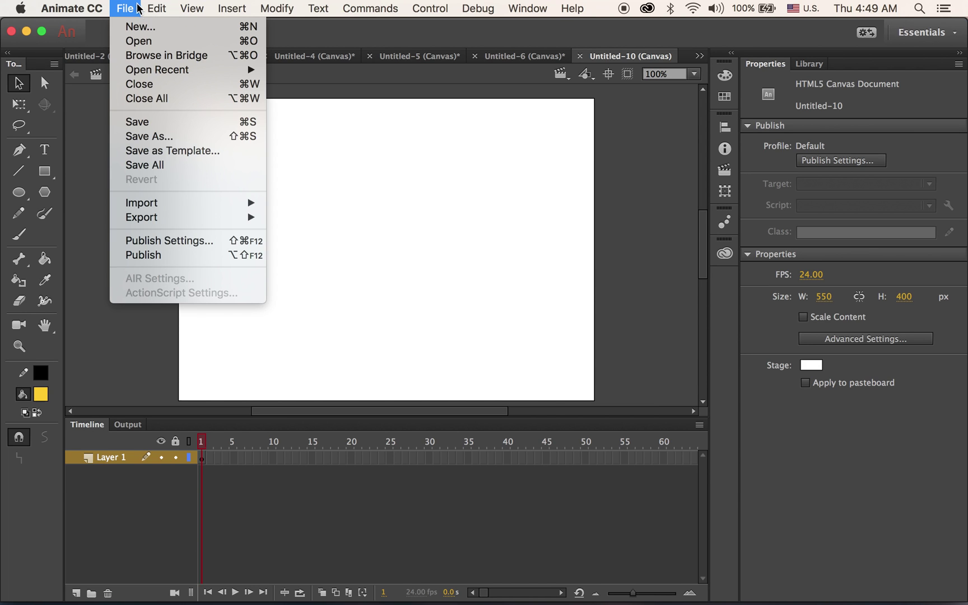
mouse_move(164, 202)
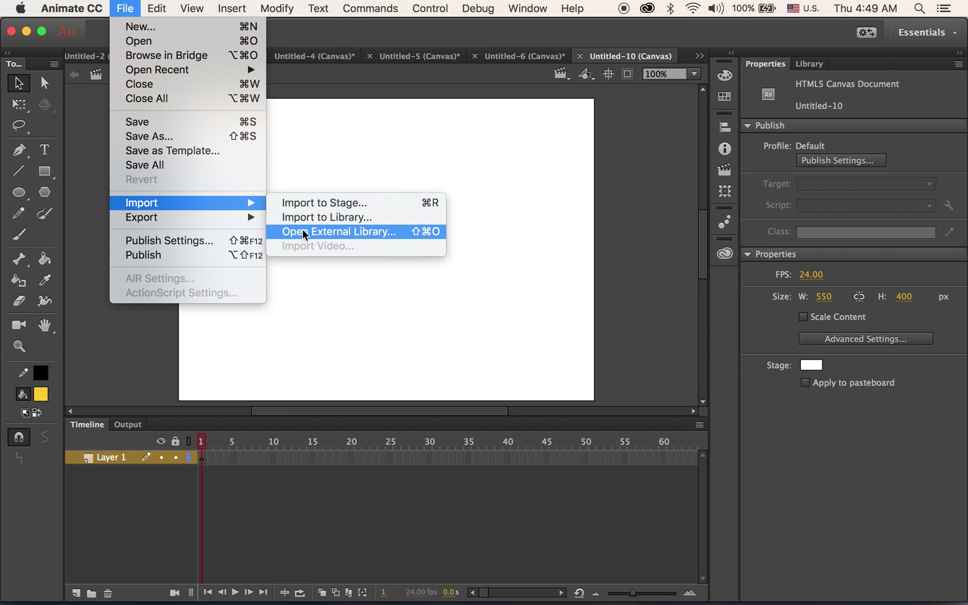
left_click(313, 206)
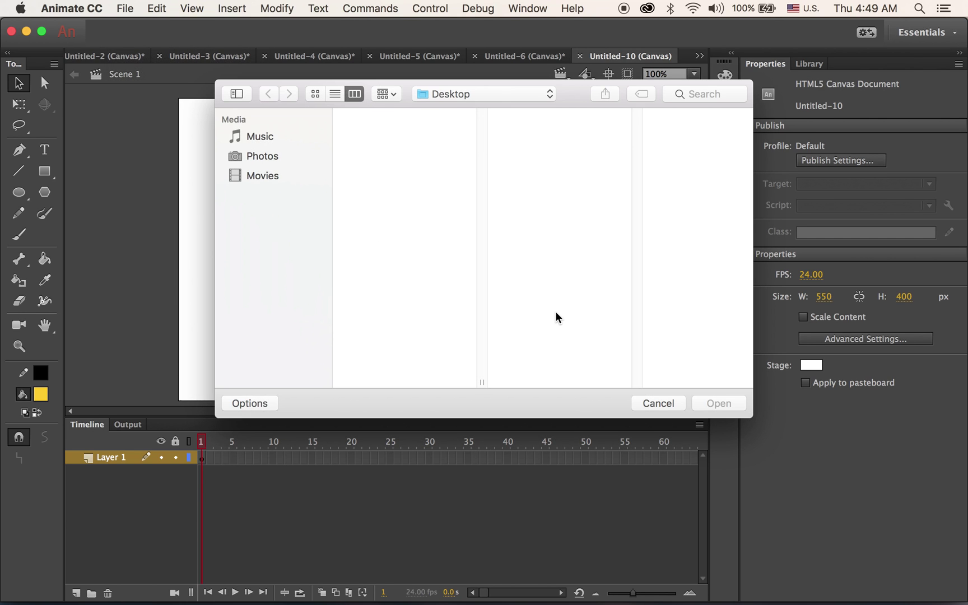
scroll(410, 282, "down", 15)
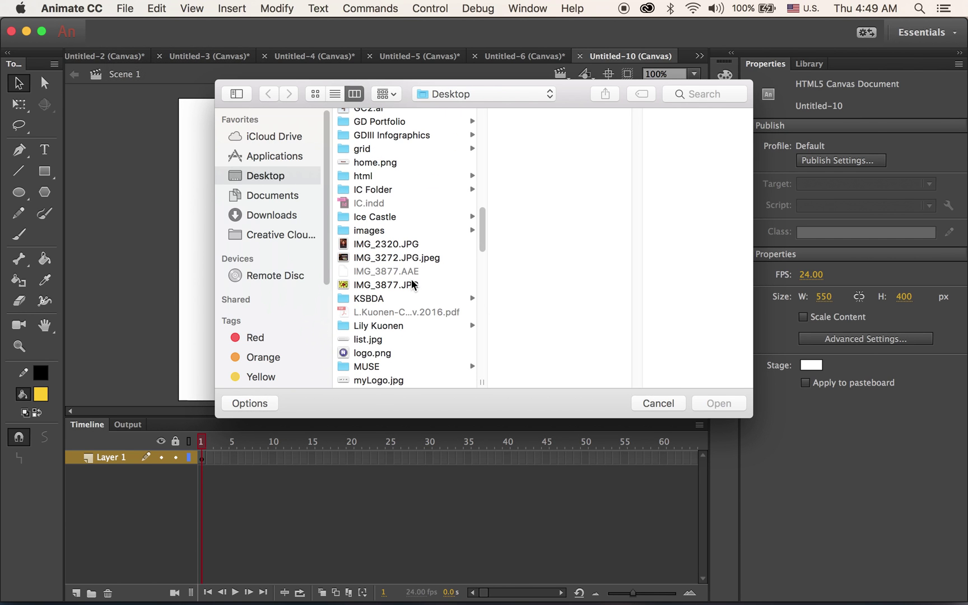
scroll(412, 280, "down", 10)
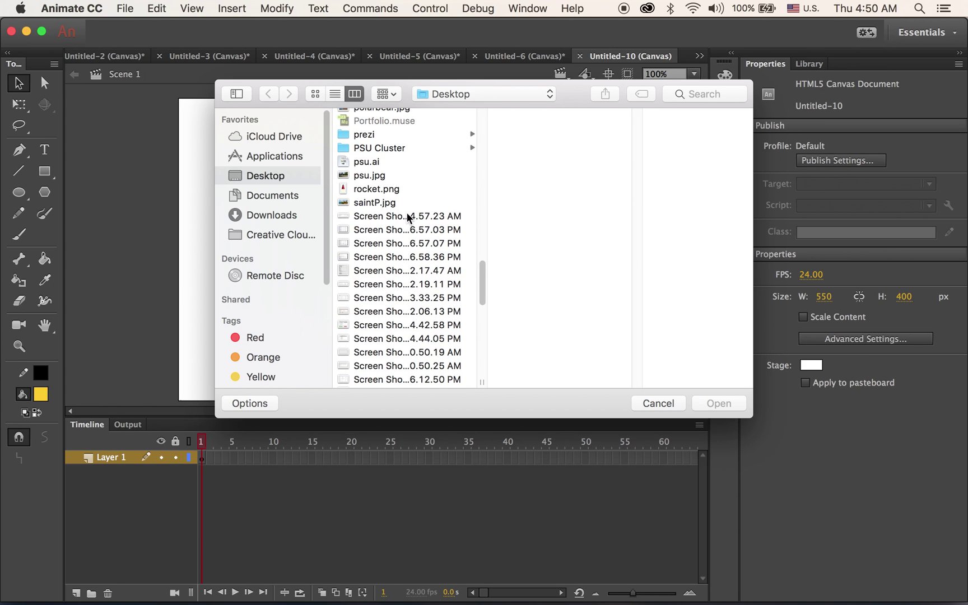
left_click(401, 192)
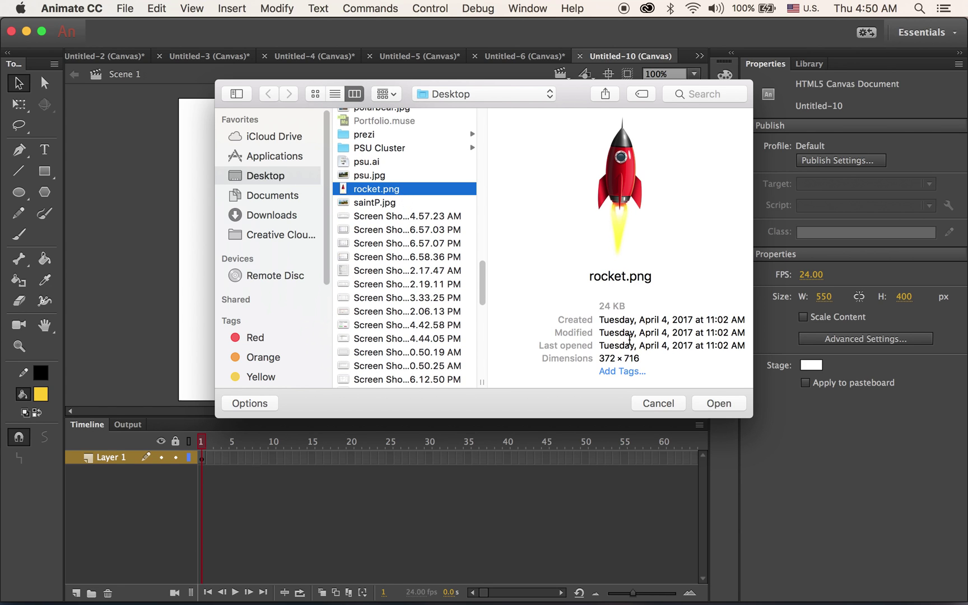
left_click(728, 403)
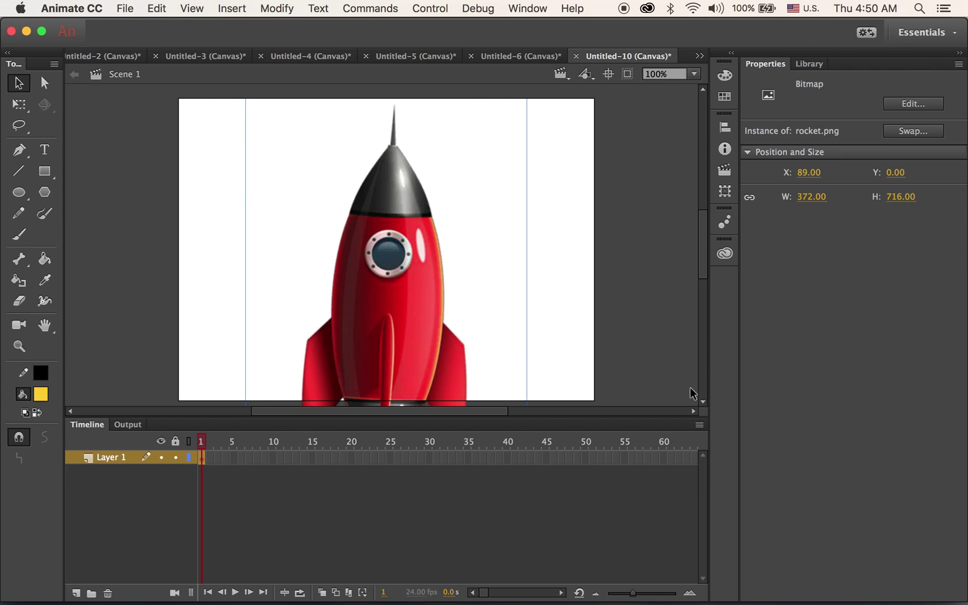
Scale the rocket to about 104×54, turn it horizontal, and park it off-stage at X −109, Y 11.
left_click(23, 109)
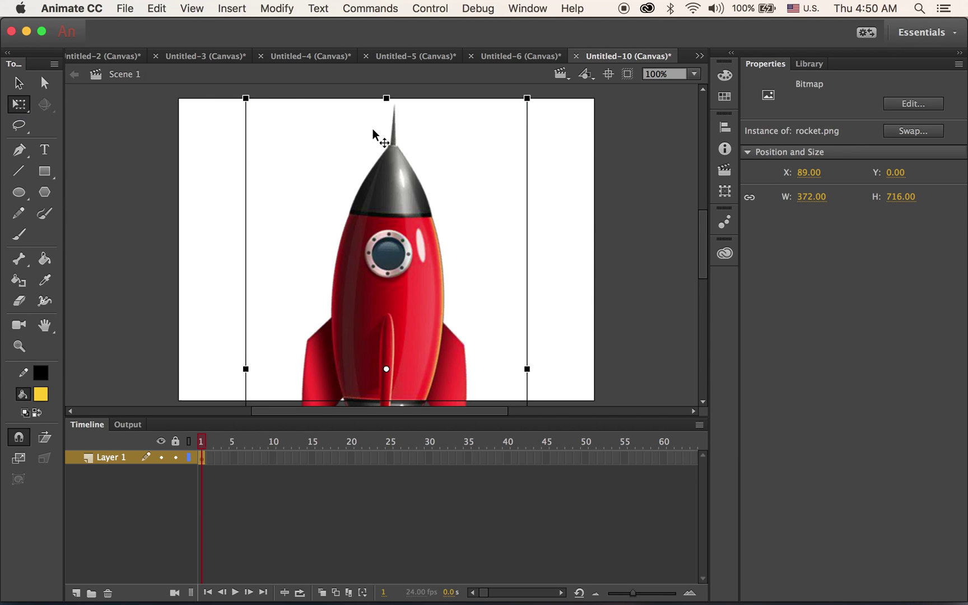
left_click_drag(527, 98, 407, 253)
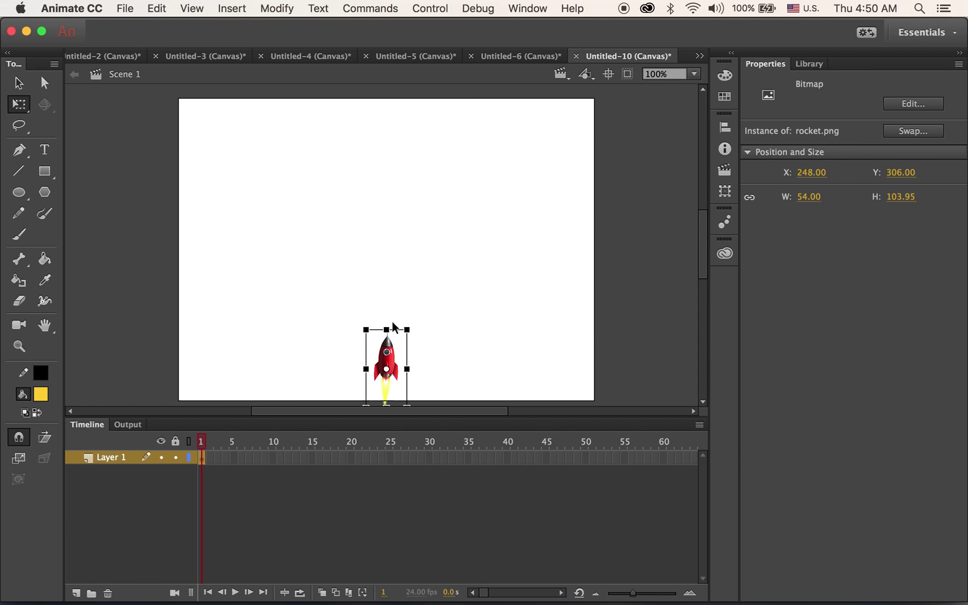
left_click_drag(380, 348, 152, 133)
left_click(18, 83)
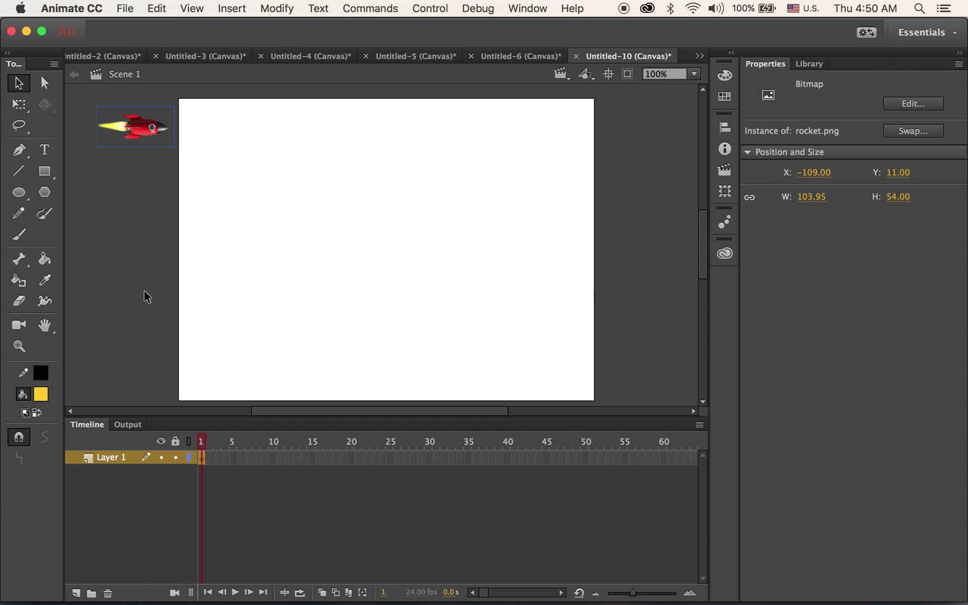
left_click(135, 280)
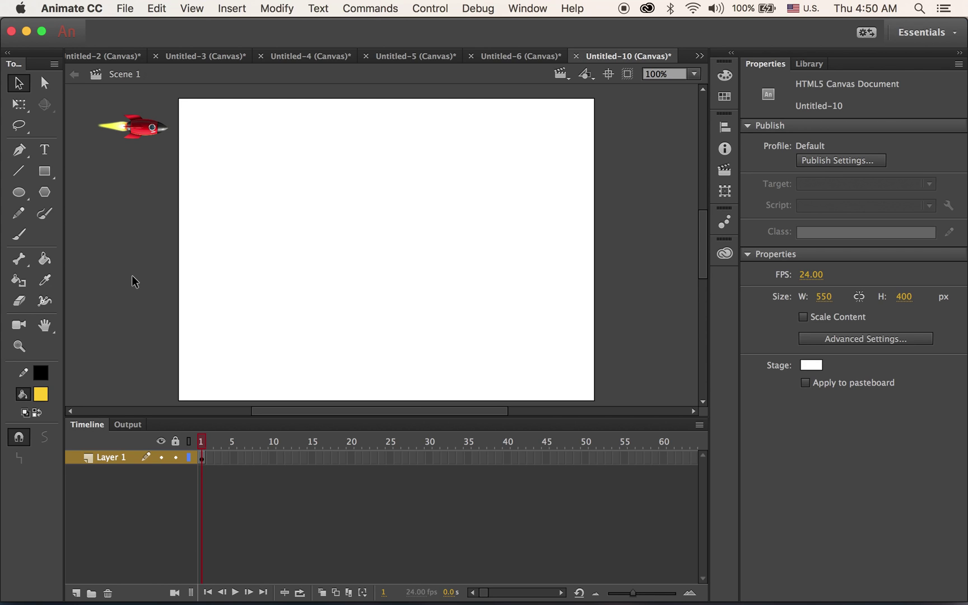
left_click(147, 129)
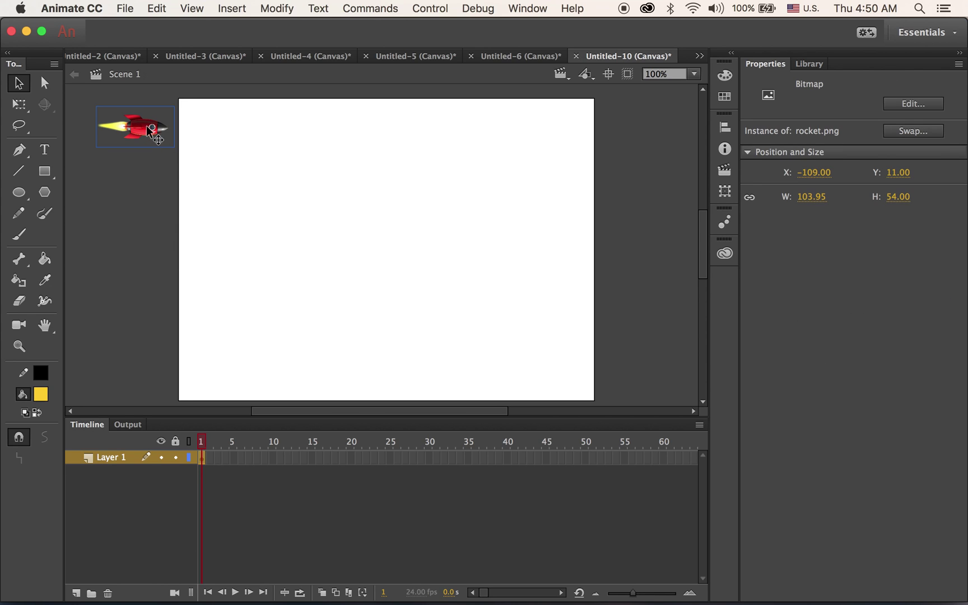
Apply a motion tween to the rocket and add a keyframe at frame 24.
left_click(238, 7)
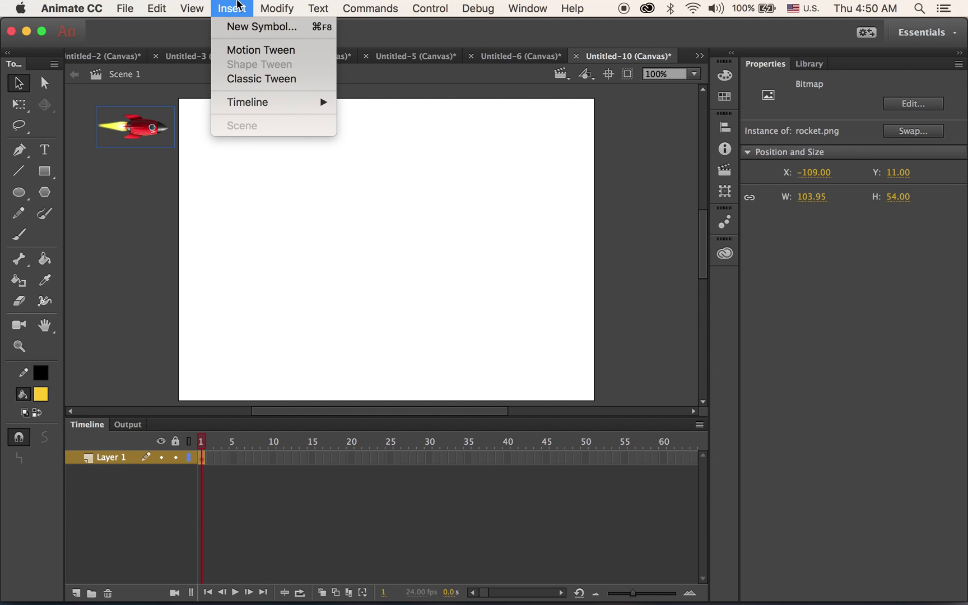
left_click(259, 49)
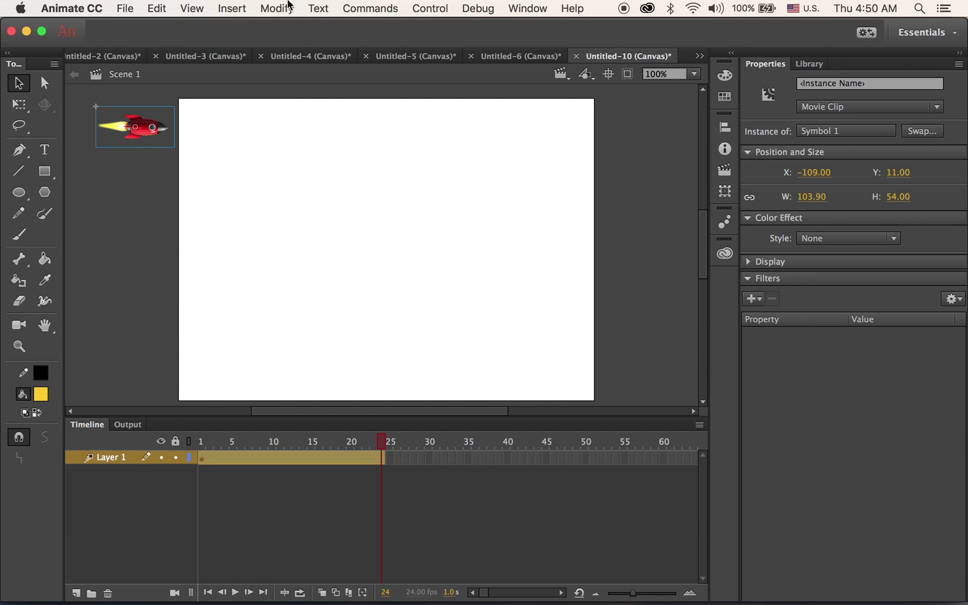
left_click(241, 7)
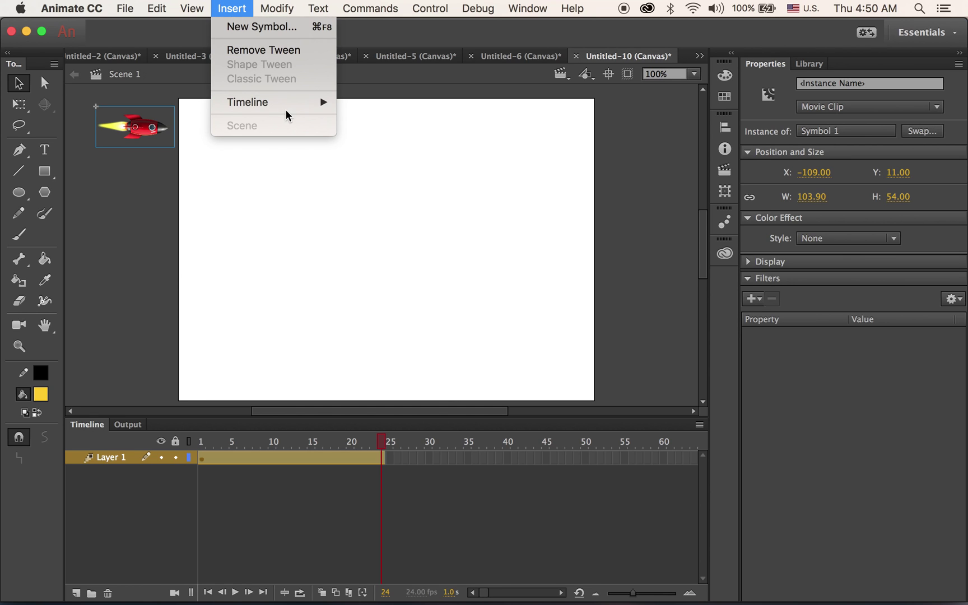
mouse_move(292, 102)
left_click(398, 156)
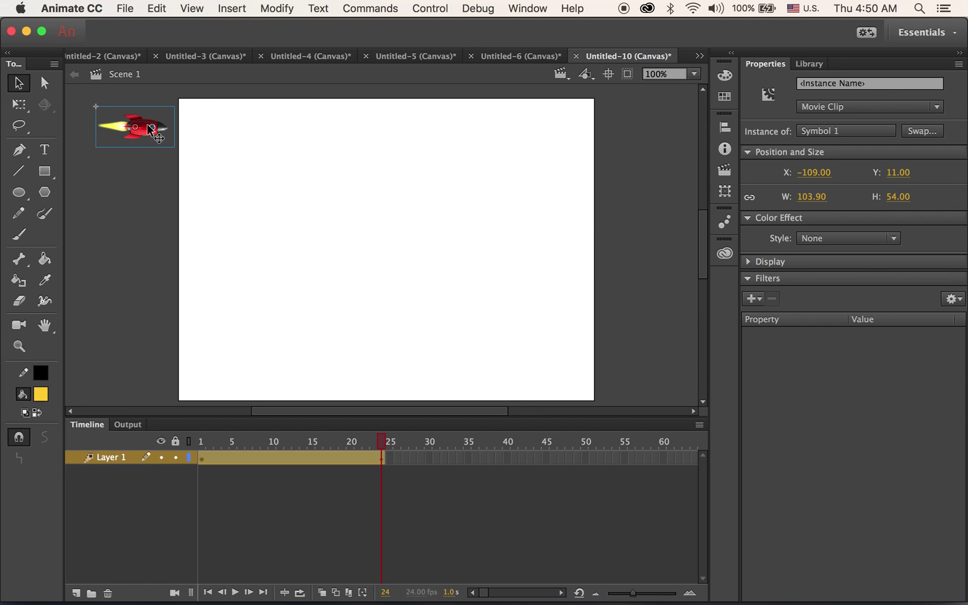
Move the rocket's end position to the lower right (X 421.95, Y 330) and preview the flight.
left_click_drag(147, 124, 550, 368)
key("Return")
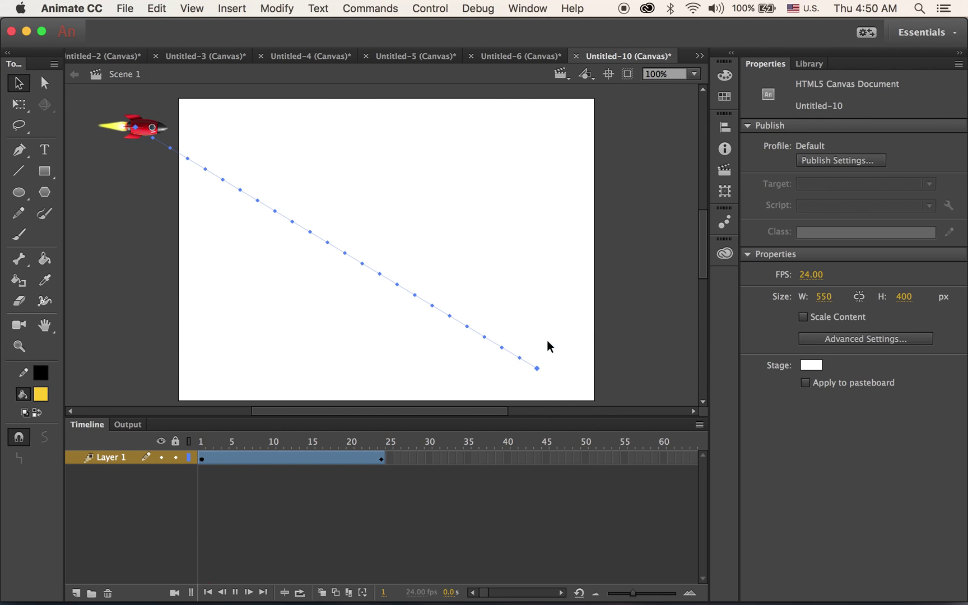
key("Return")
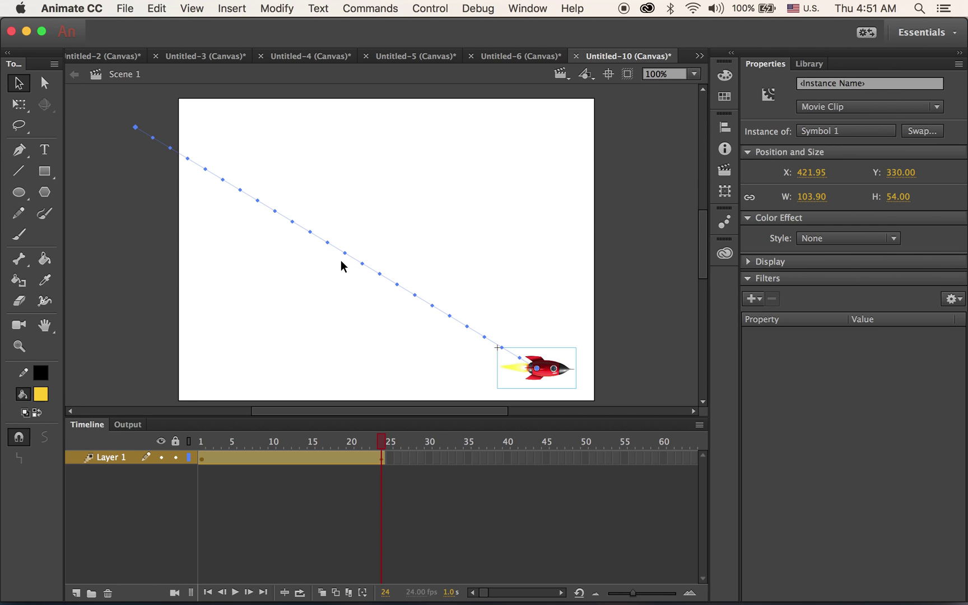
Drag the middle of the motion path down-left into a curve and play the result.
left_click_drag(345, 256, 310, 320)
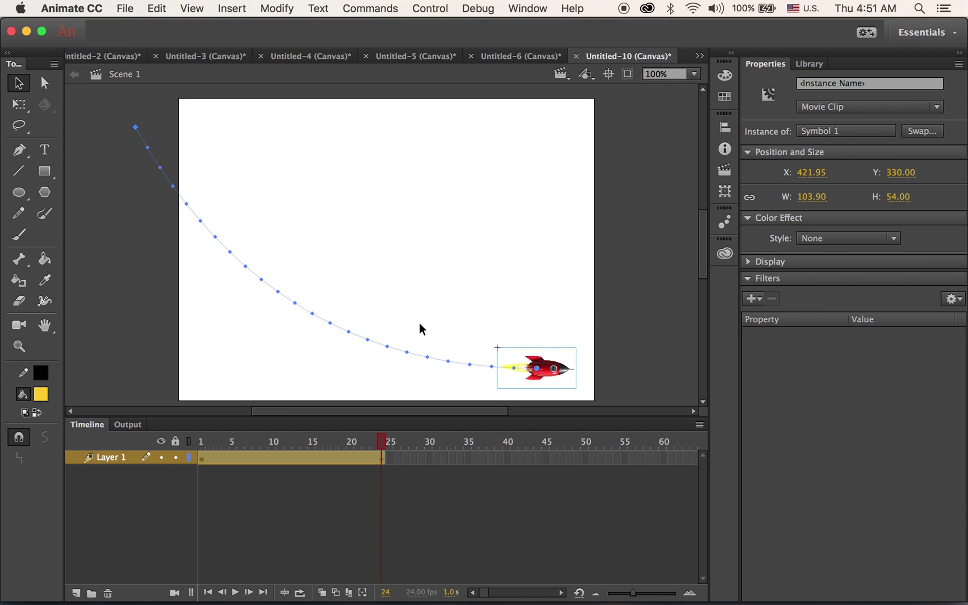
key("Return")
key("Return")
key("Return")
left_click(357, 456)
Scrub the timeline to frame 12 and check the rocket's tween motion.
left_click_drag(358, 457, 288, 461)
left_click(288, 459)
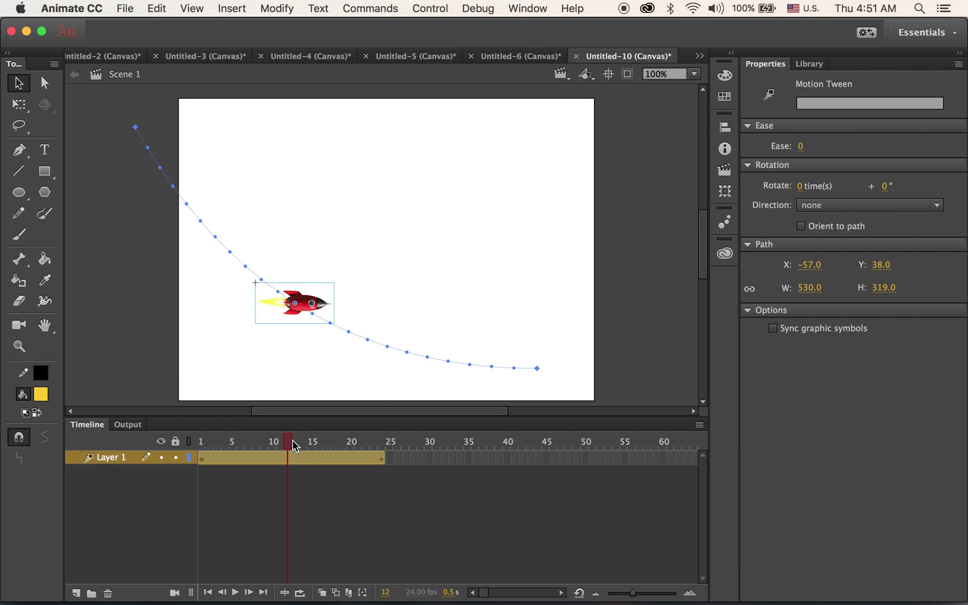
mouse_move(291, 447)
left_mouse_down()
mouse_move(277, 447)
mouse_move(313, 446)
mouse_move(296, 448)
left_mouse_up()
left_click(289, 457)
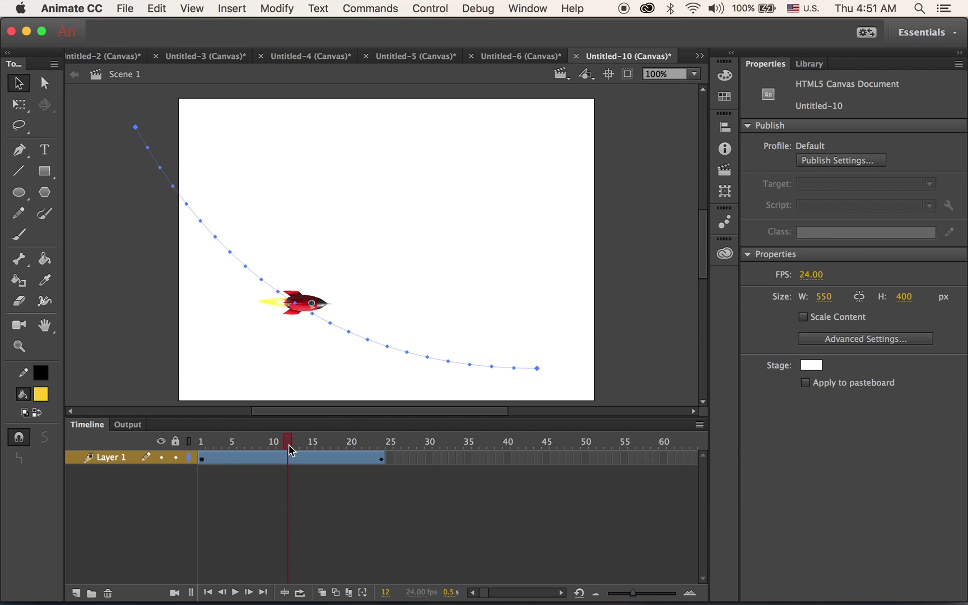
Add a keyframe at frame 12, lift the rocket up-right into an S-curve, and play it.
left_click(240, 8)
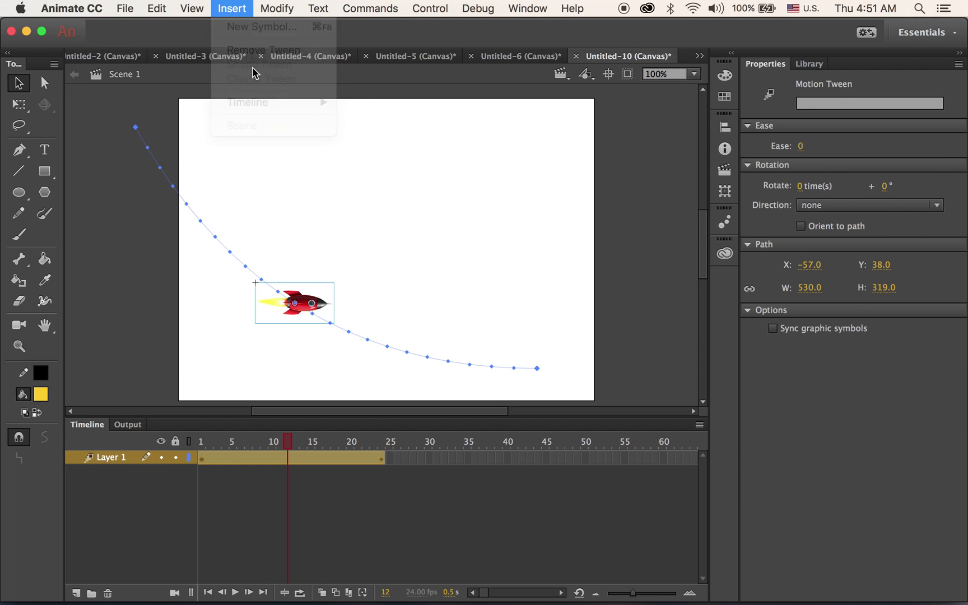
left_click(229, 8)
mouse_move(250, 102)
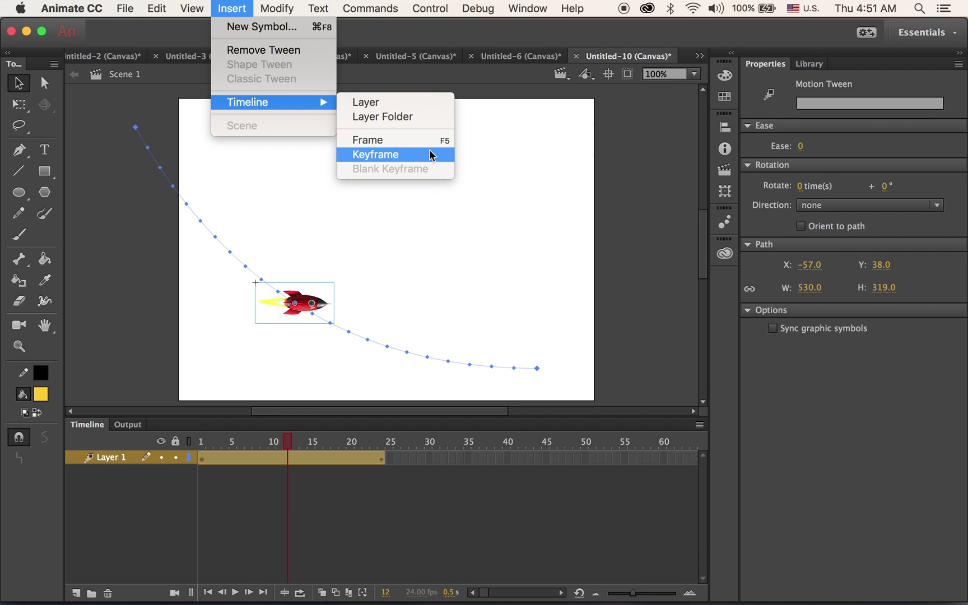
left_click(429, 152)
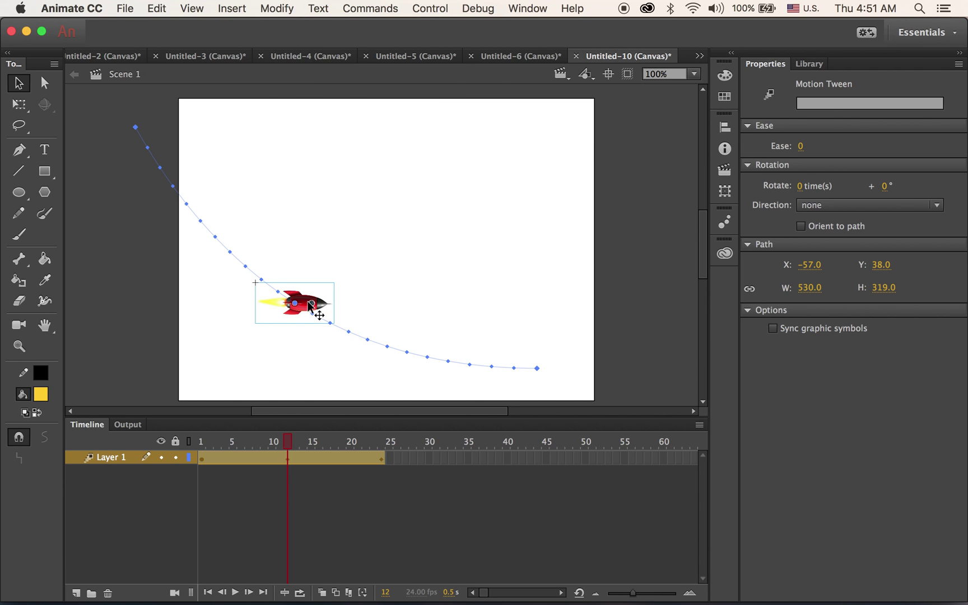
left_click_drag(315, 302, 402, 222)
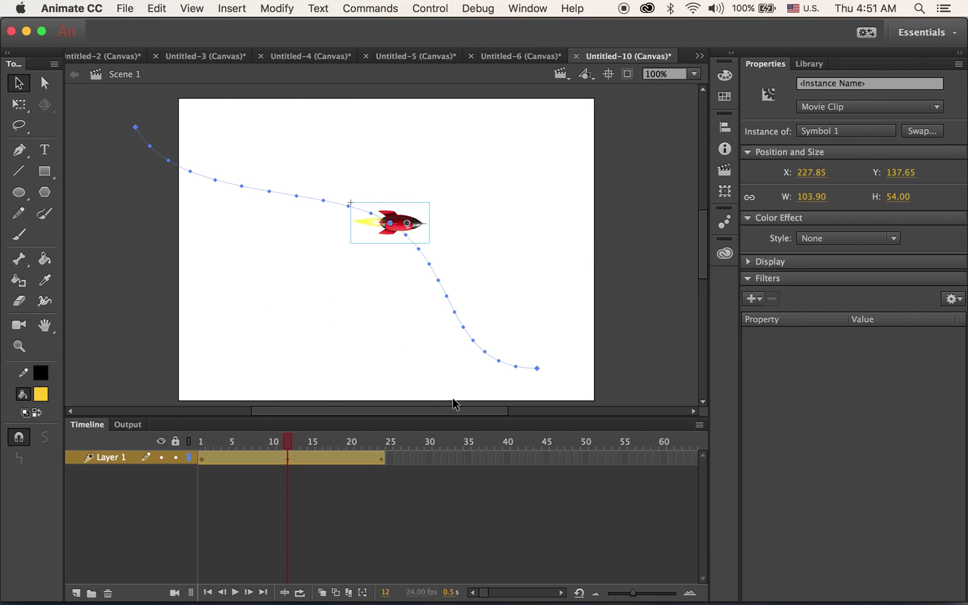
key("Return")
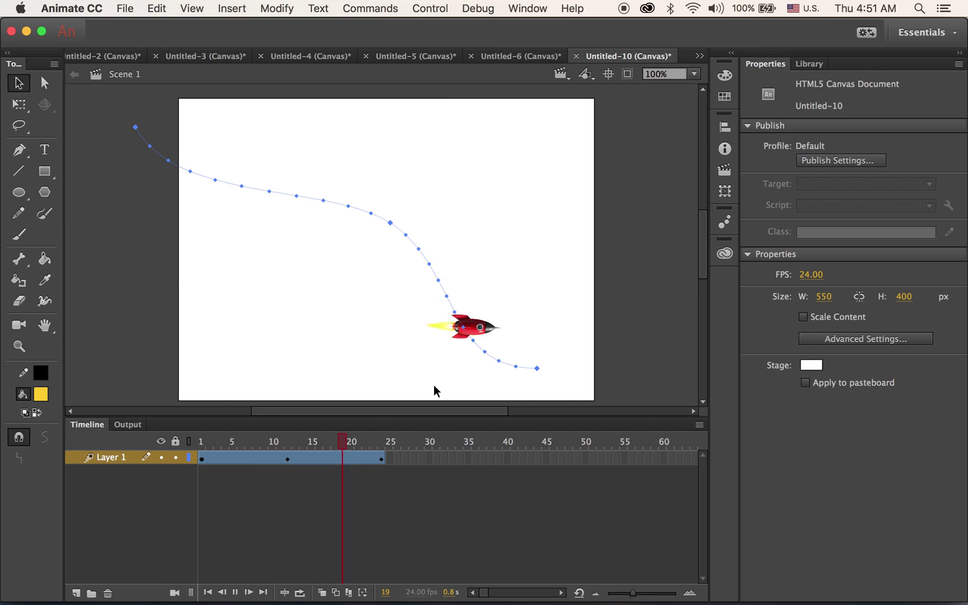
Rename Layer 1 to 'rocket'.
double_click(109, 458)
type("r")
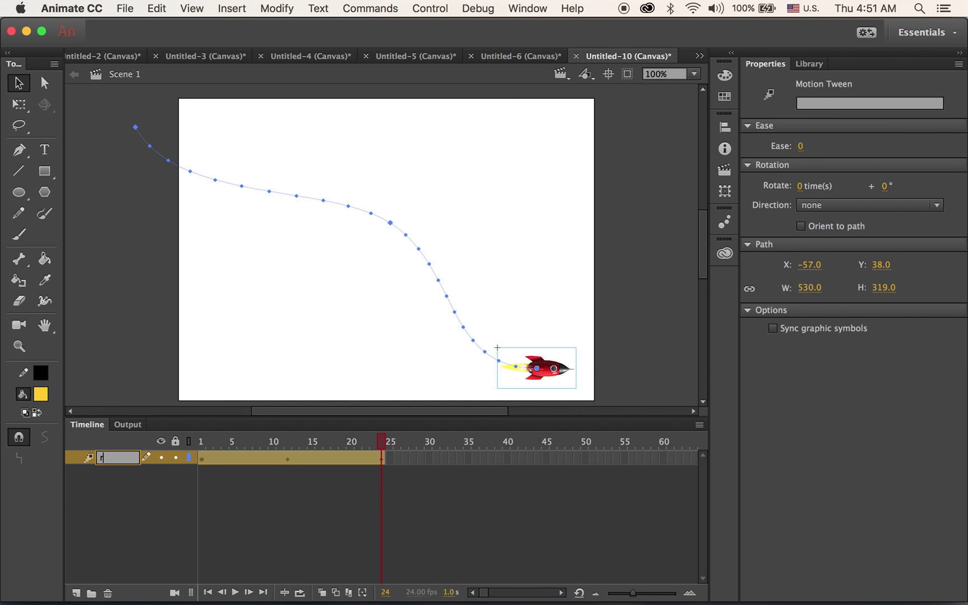
type("ocket")
key("Return")
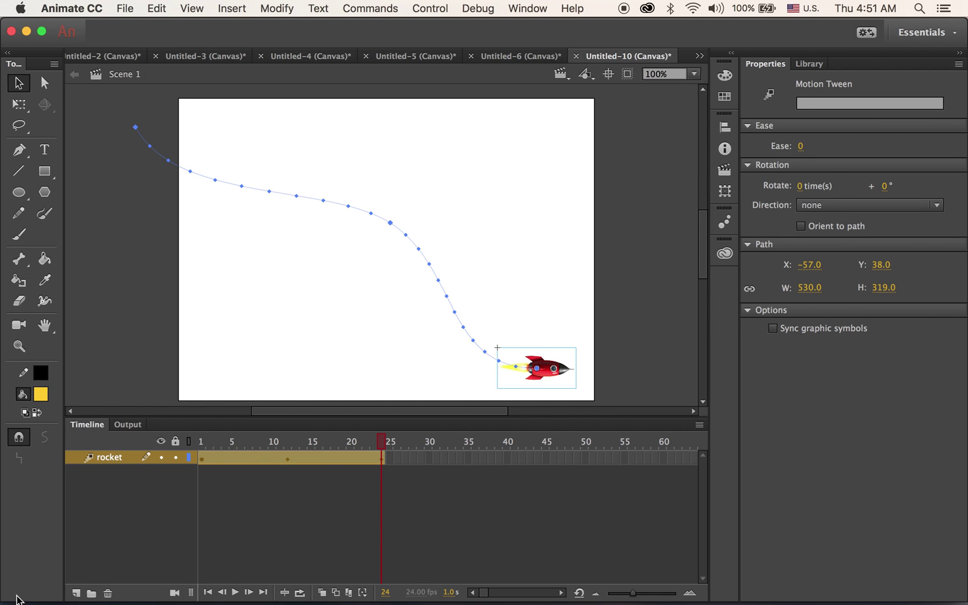
Add a new layer below rocket and name it 'bg'.
left_click(79, 592)
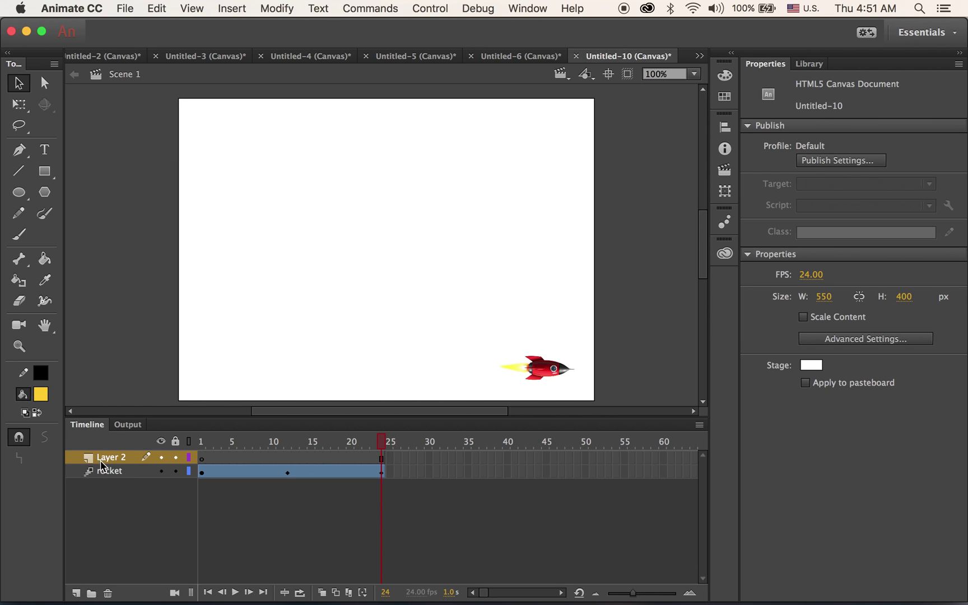
left_click_drag(107, 455, 109, 485)
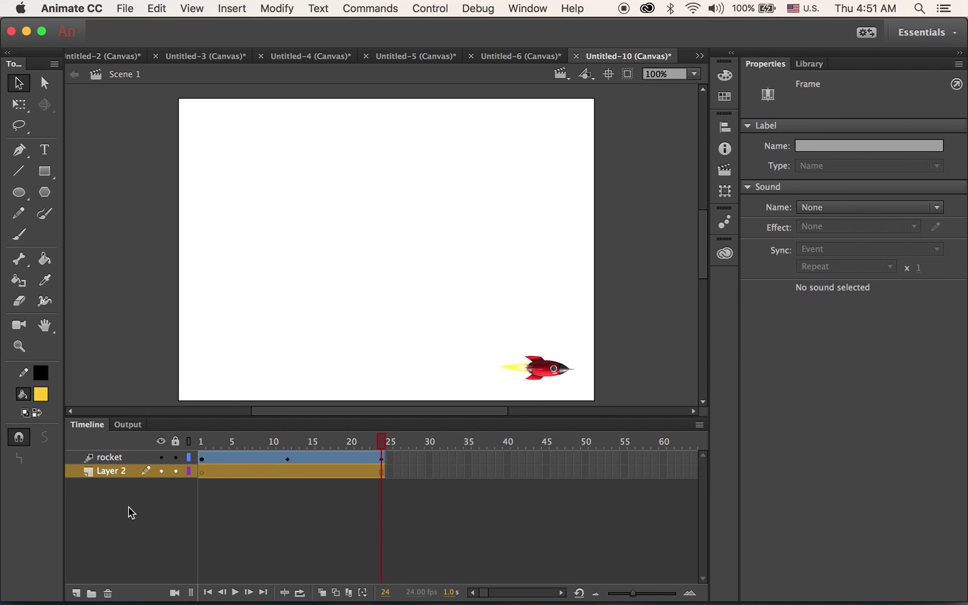
double_click(116, 470)
type("bg")
key("Return")
Import universe.jpg into the library and onto the bg layer.
left_click(125, 9)
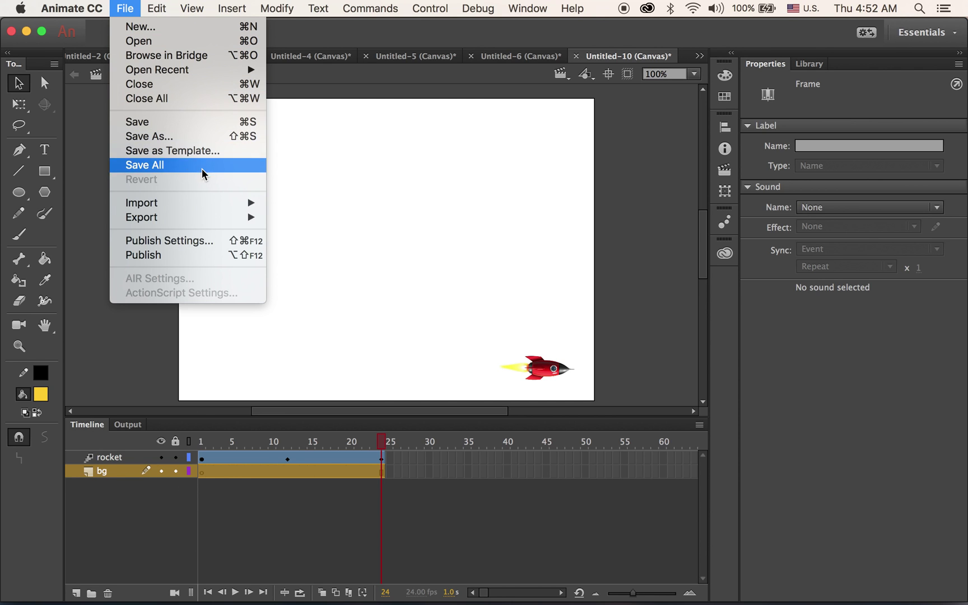
mouse_move(212, 203)
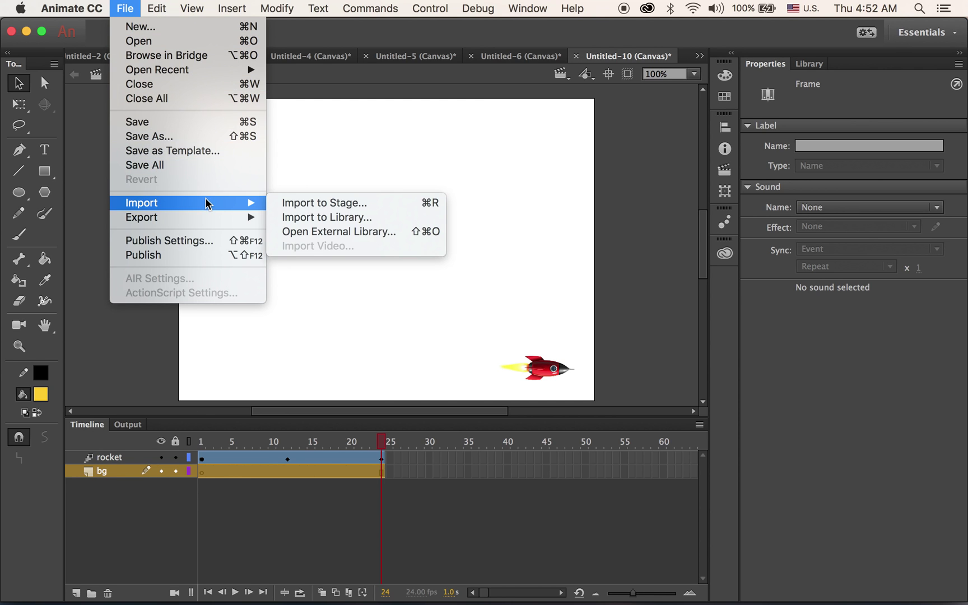
left_click(329, 217)
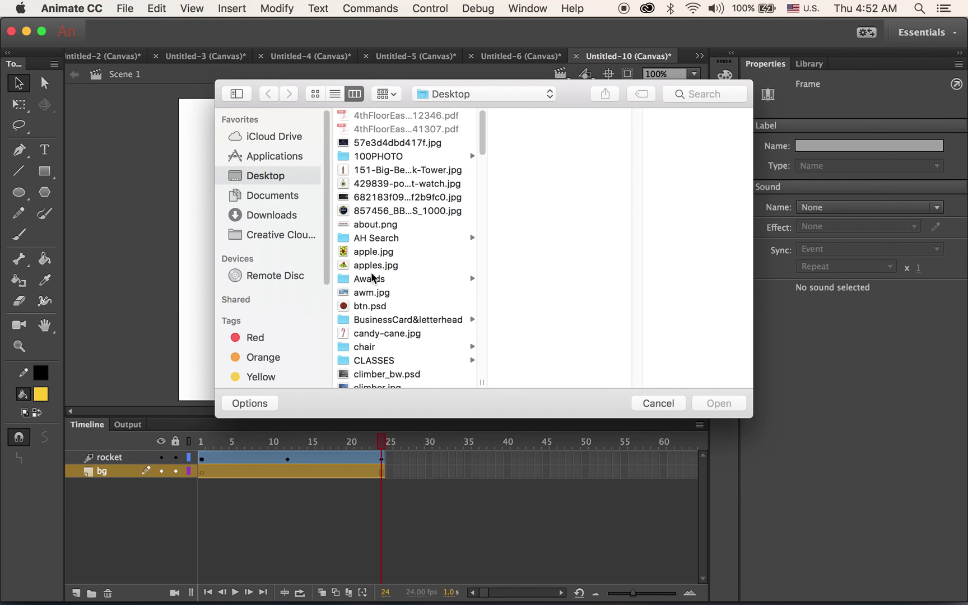
scroll(374, 277, "down", 15)
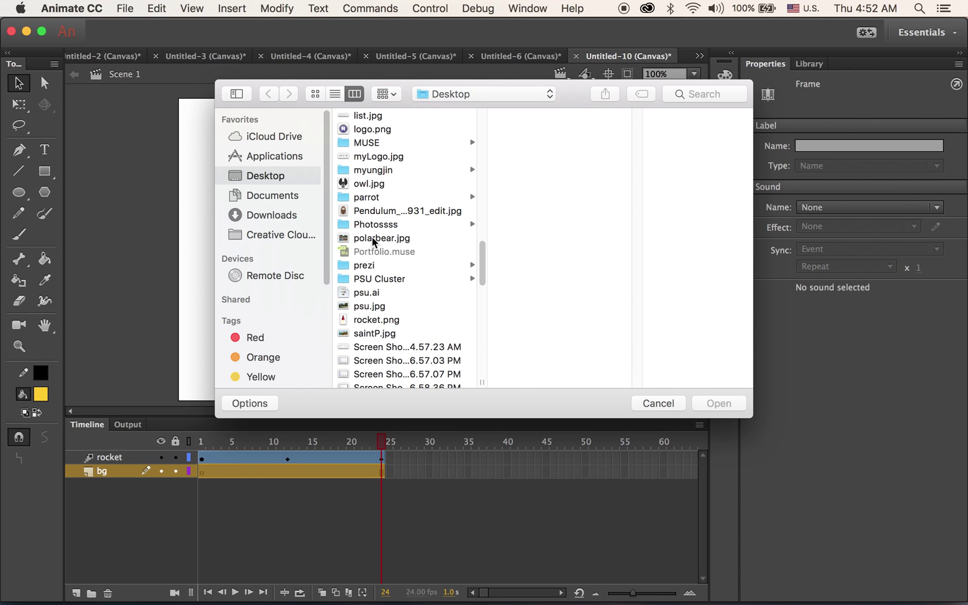
scroll(392, 278, "down", 10)
scroll(393, 282, "down", 5)
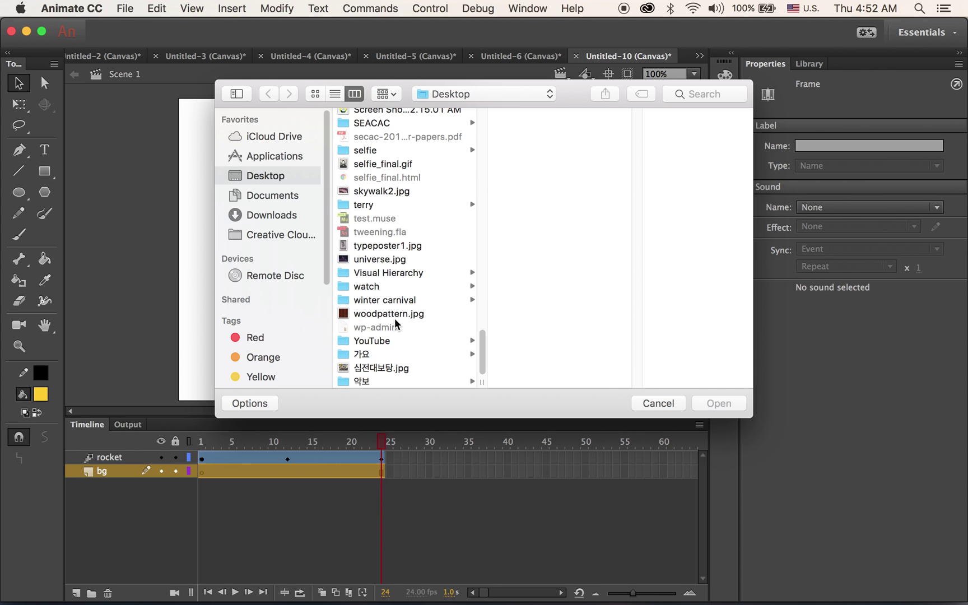
left_click(373, 258)
left_click(710, 408)
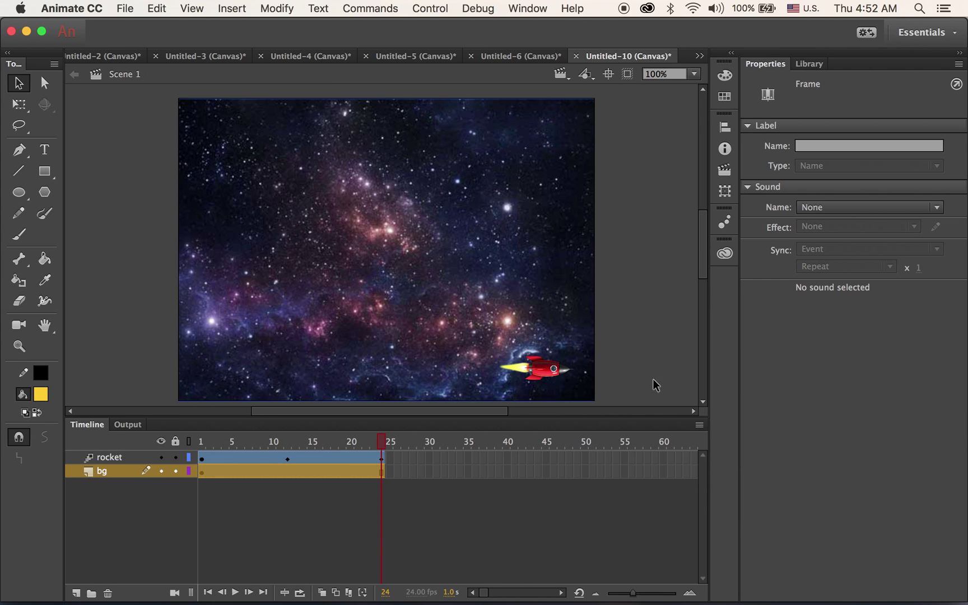
Nudge the starry background up so it fills the stage at X 0, Y 0.
left_click(633, 337)
left_click(543, 319)
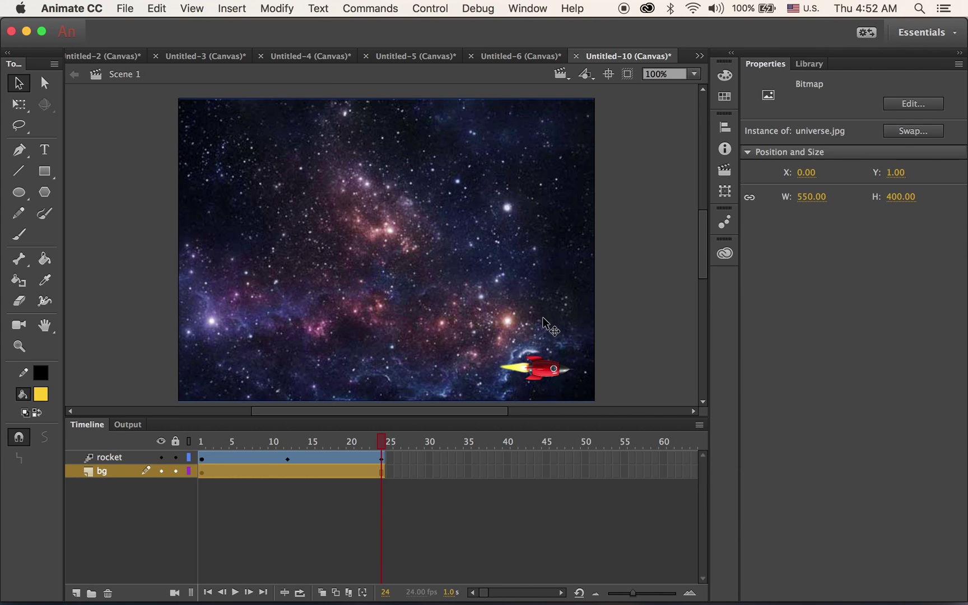
key("Up")
left_click(670, 282)
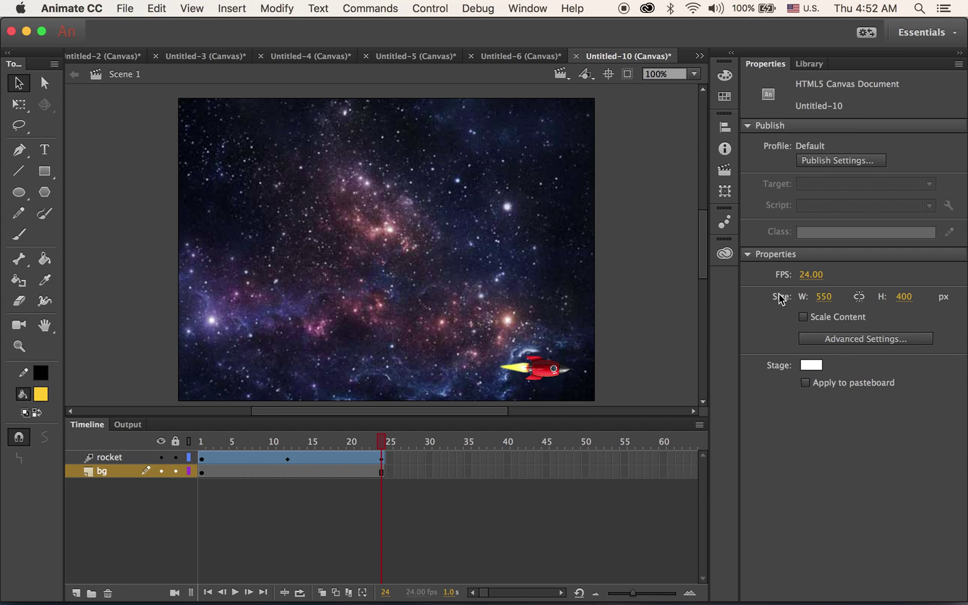
key("Return")
key("Return")
At frame 1, rotate the rocket clockwise so it points down along the path.
left_click_drag(383, 446, 118, 444)
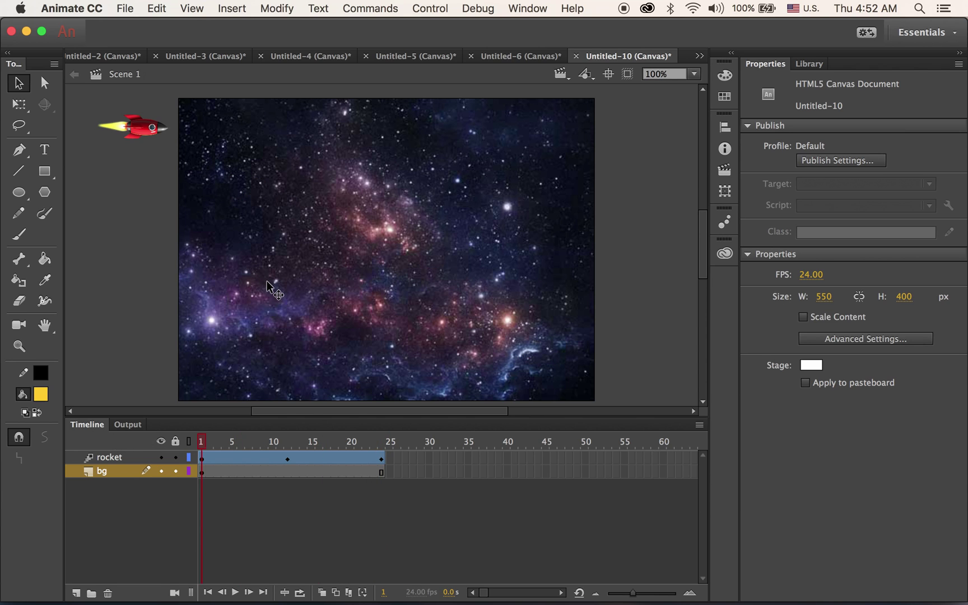
left_click(135, 123)
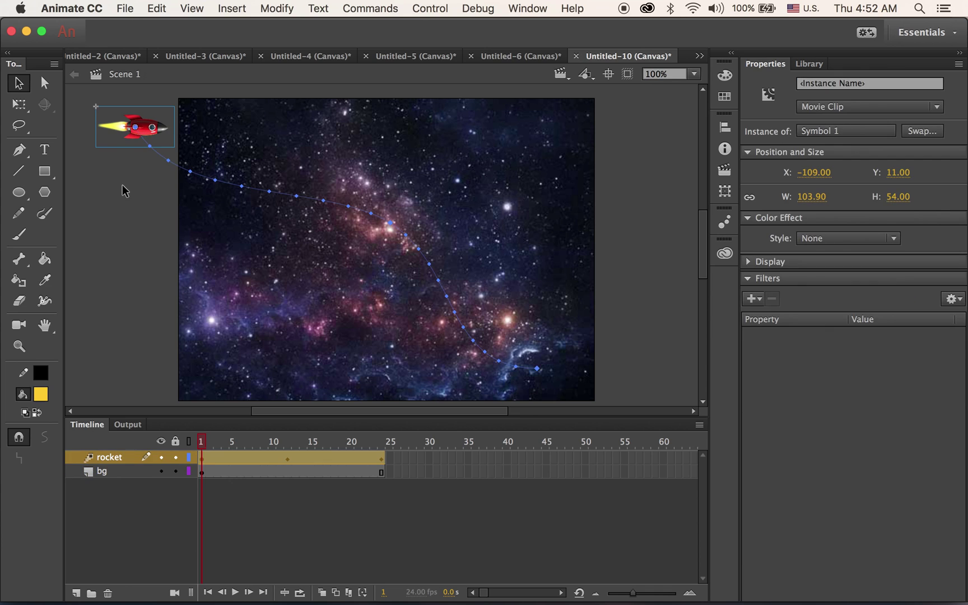
left_click(19, 104)
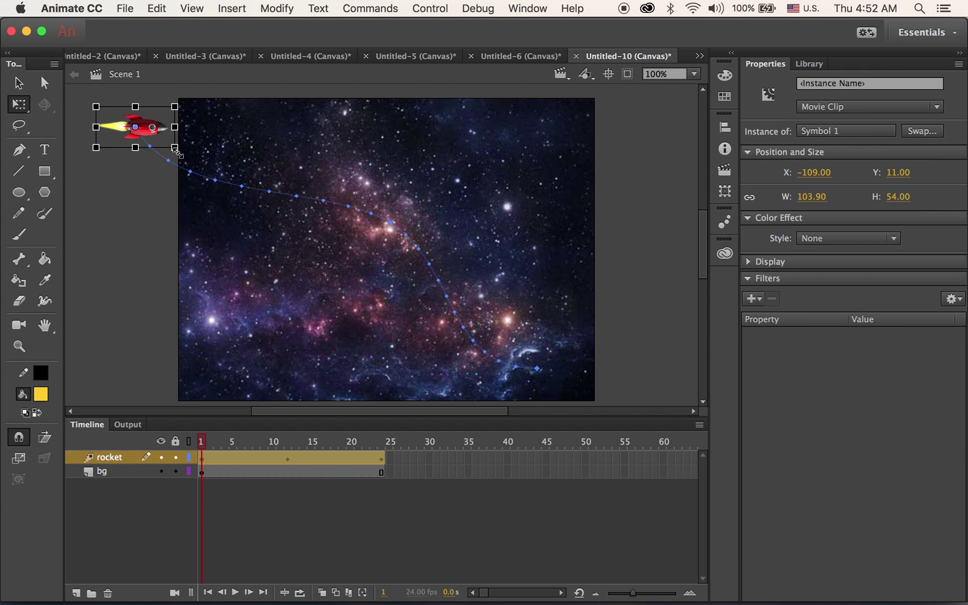
left_click_drag(175, 149, 167, 149)
key("super+z")
left_click_drag(182, 162, 150, 176)
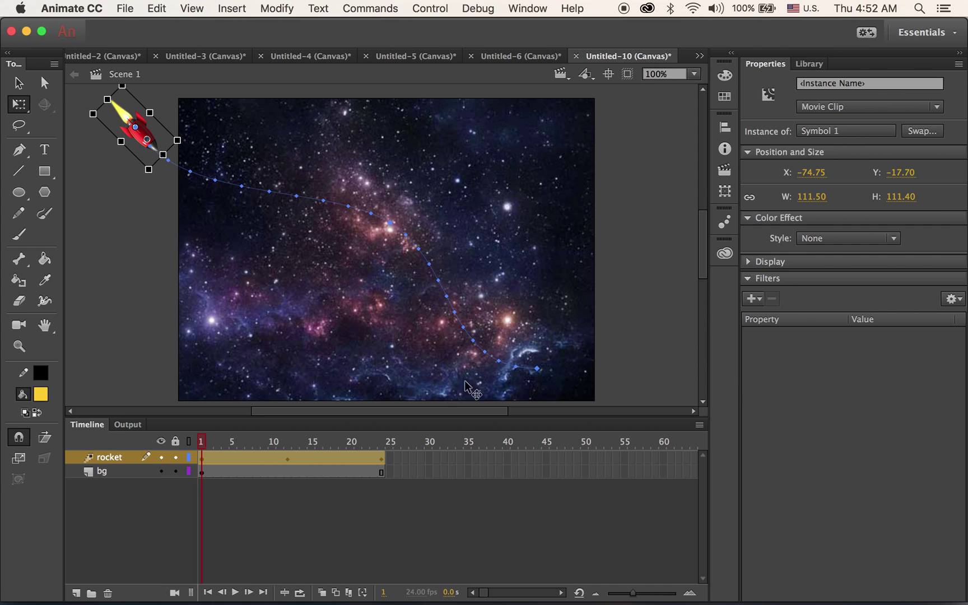
left_click(202, 441)
Check frame 24 and play the animation twice to review the rocket's rotation.
left_click_drag(216, 445, 381, 501)
left_click(383, 459)
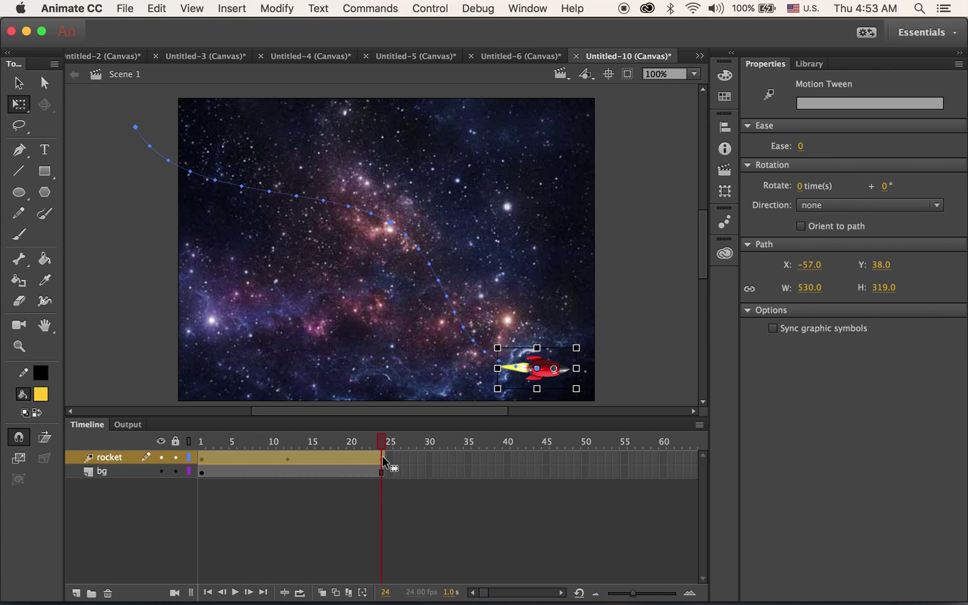
left_click(384, 460)
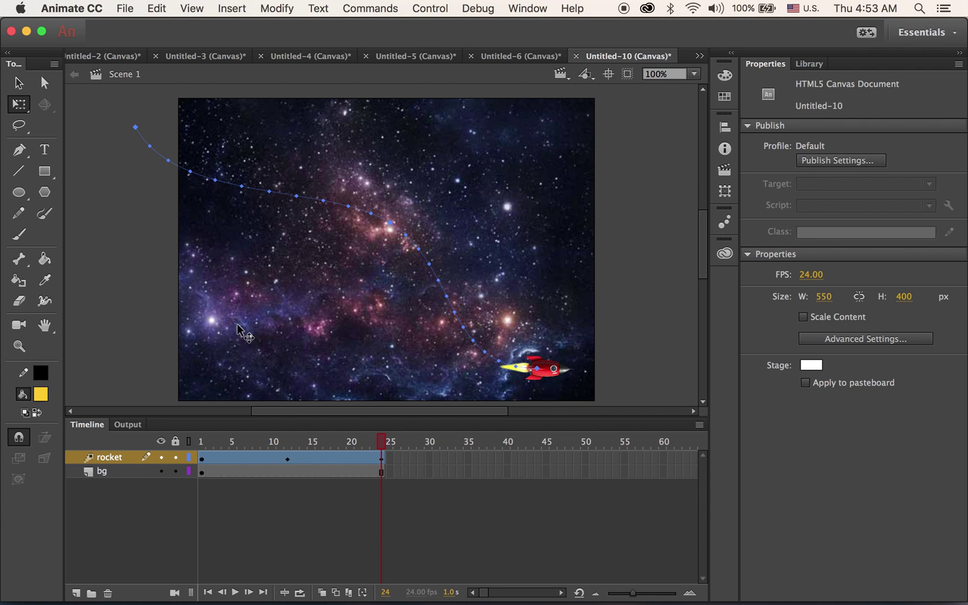
key("Return")
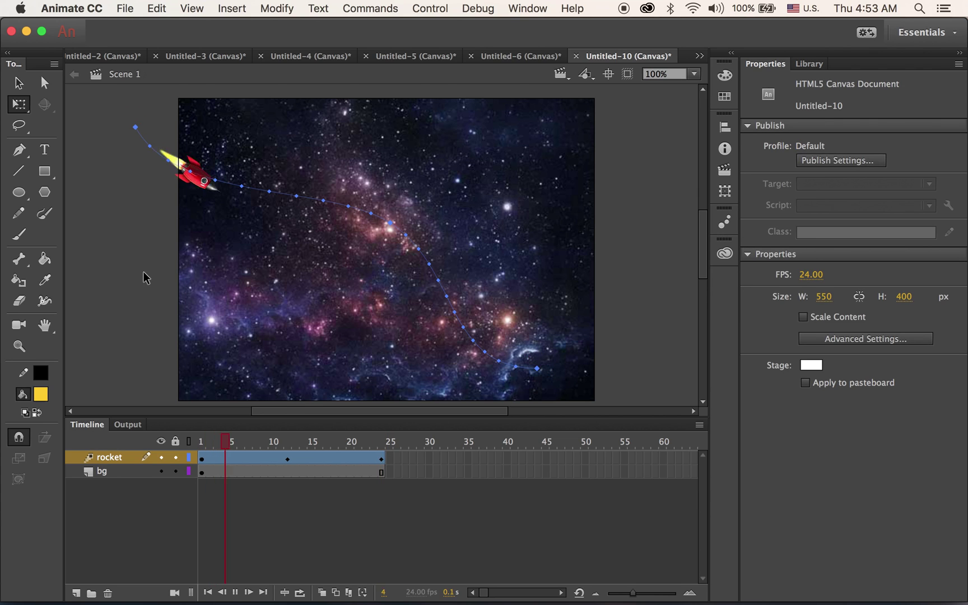
key("Return")
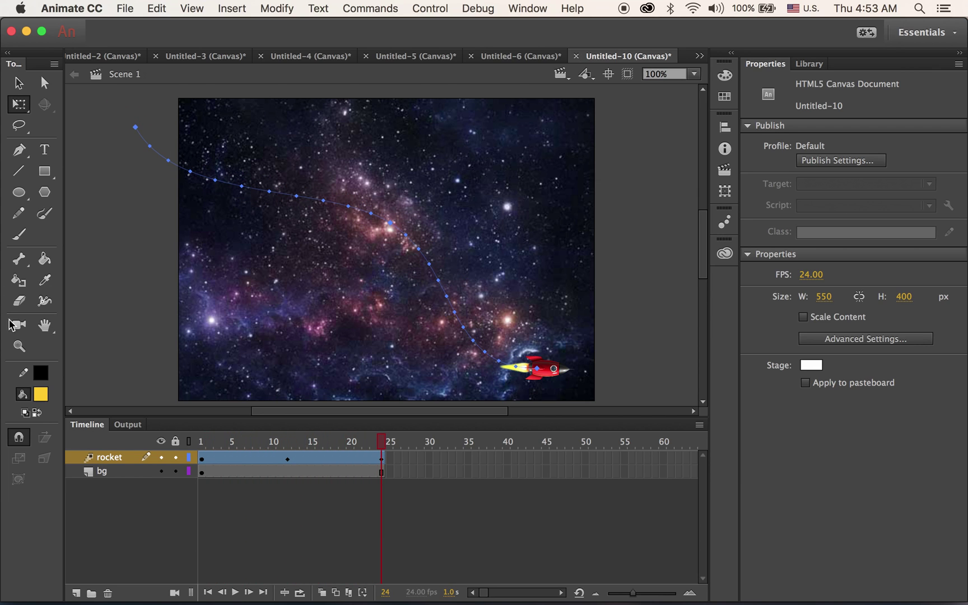
left_click(123, 456)
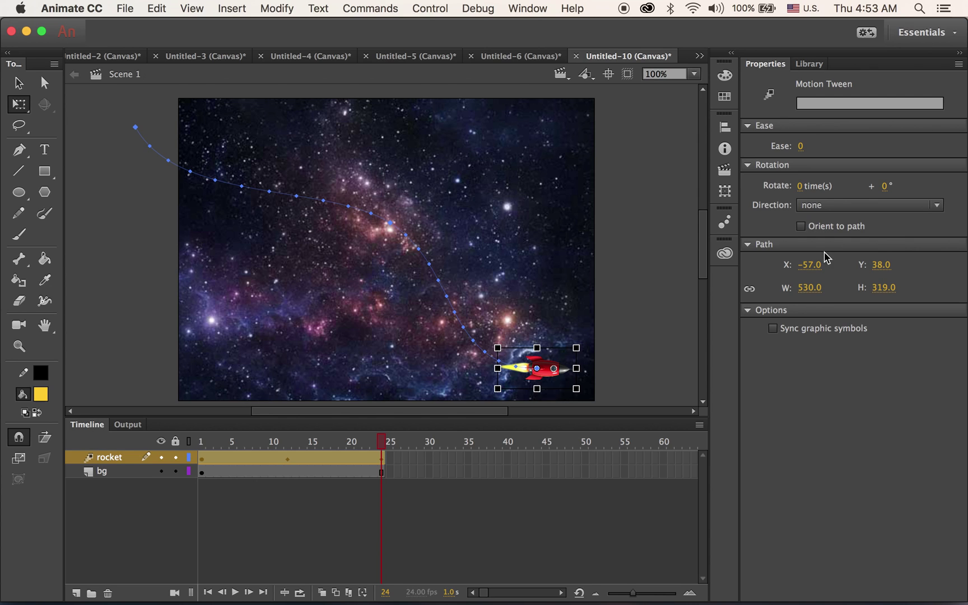
Turn on Orient to path for the rocket's tween and play it along the S-curve.
left_click(803, 228)
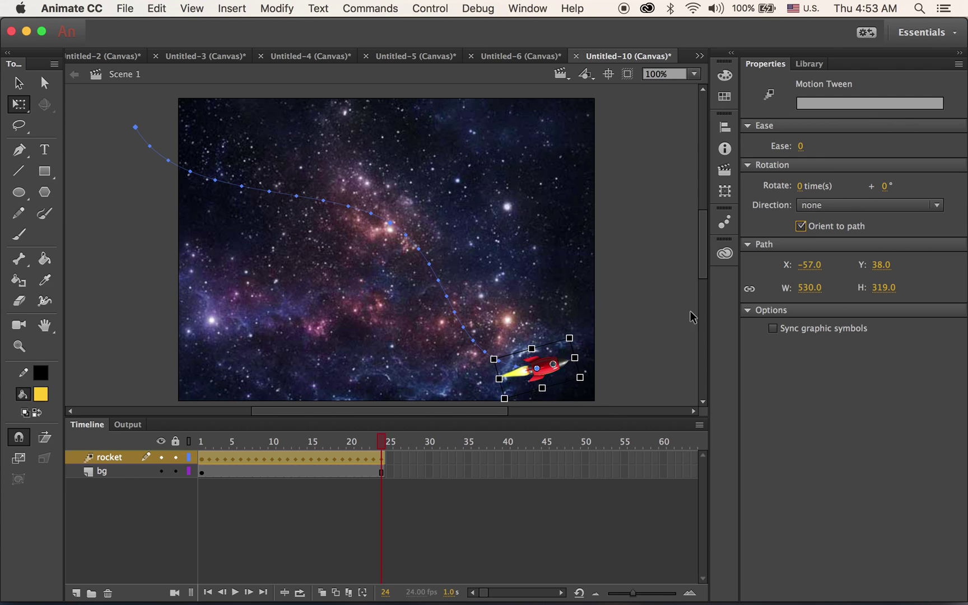
left_click(586, 395)
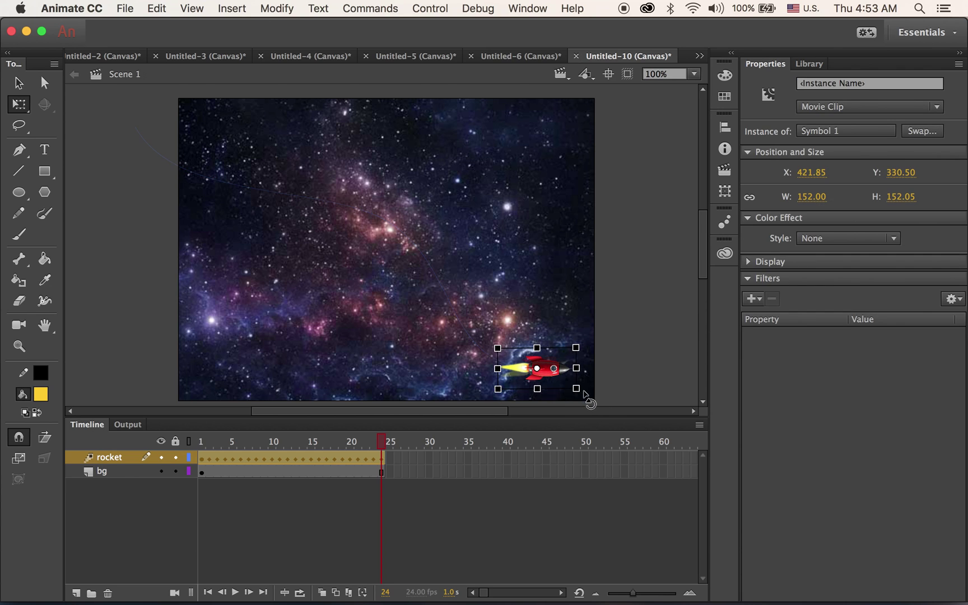
left_click(584, 399)
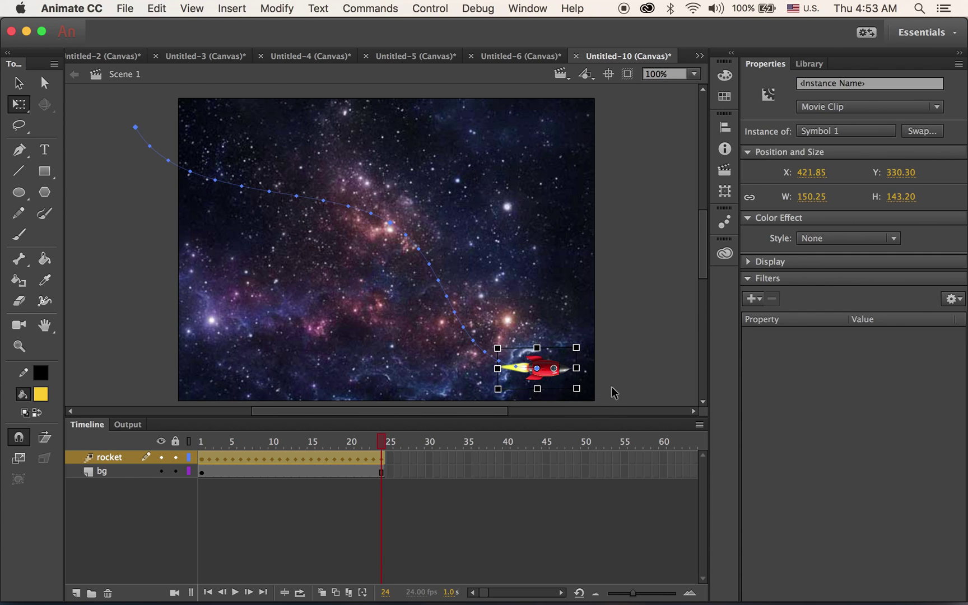
left_click(618, 343)
key("Return")
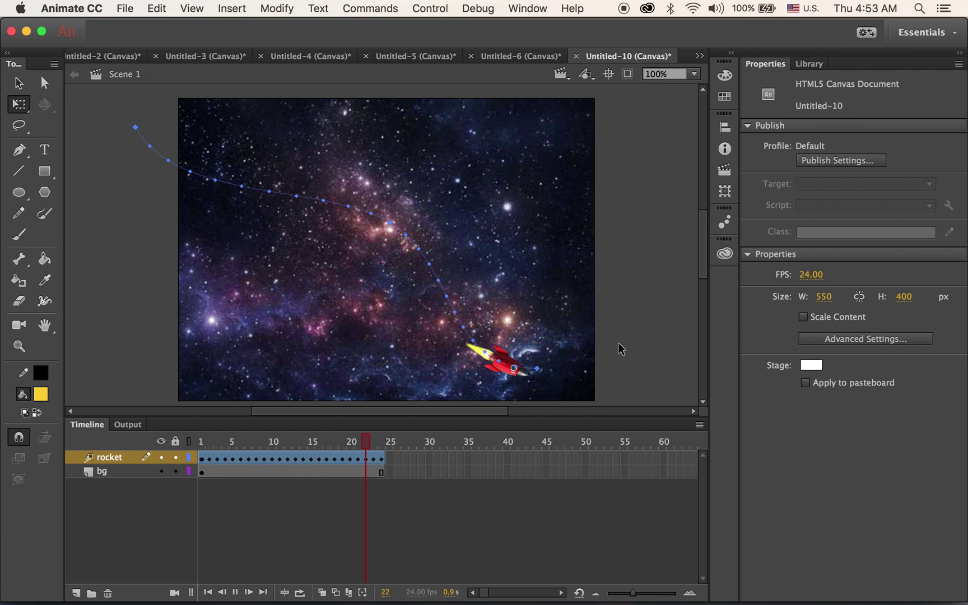